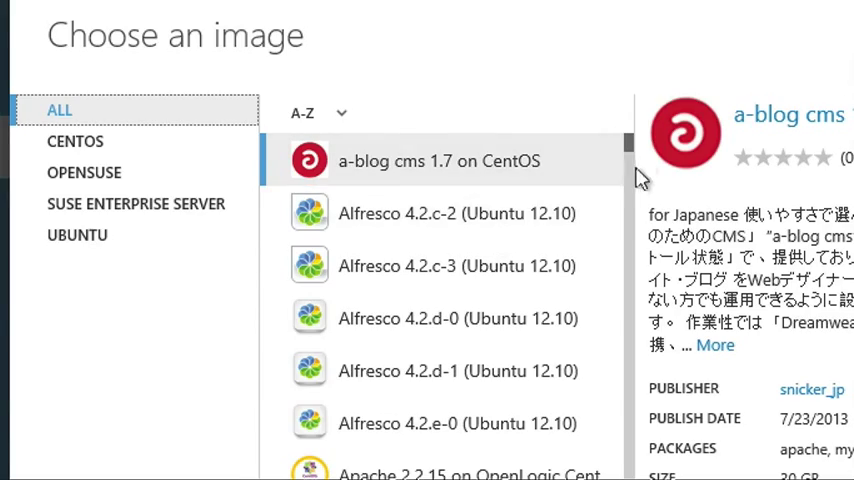
left_click_drag(632, 158, 625, 390)
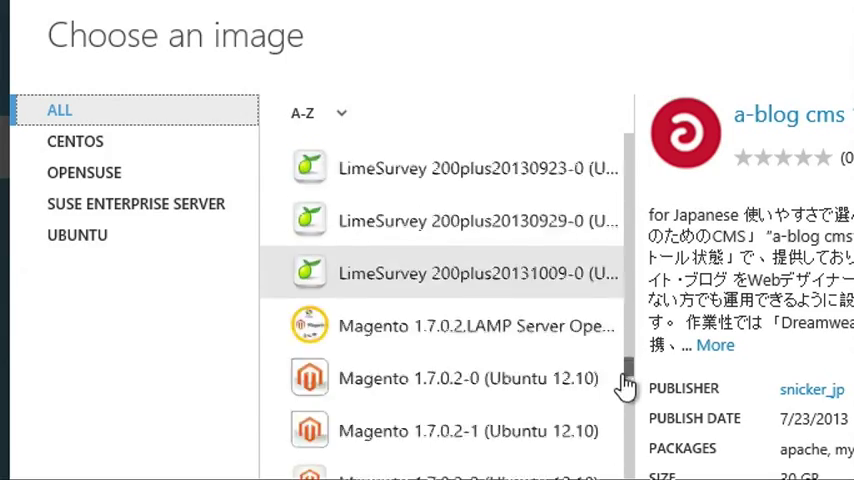
scroll(585, 370, "down", 2)
scroll(585, 350, "down", 4)
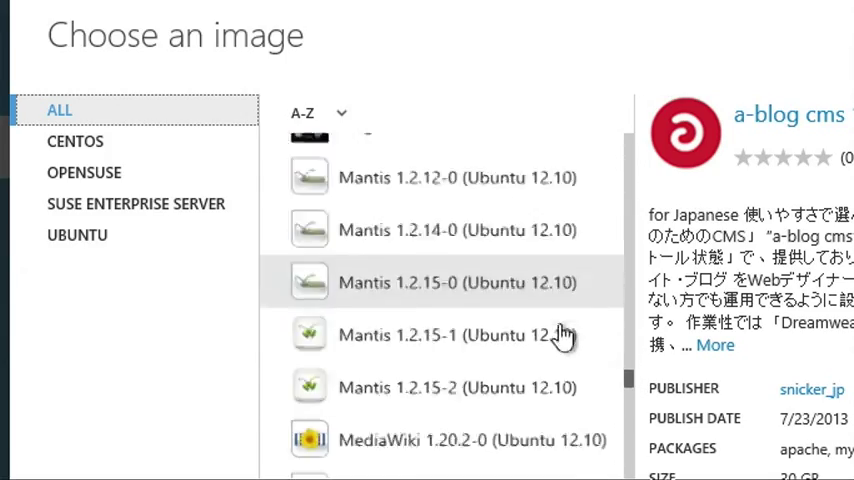
scroll(590, 360, "down", 4)
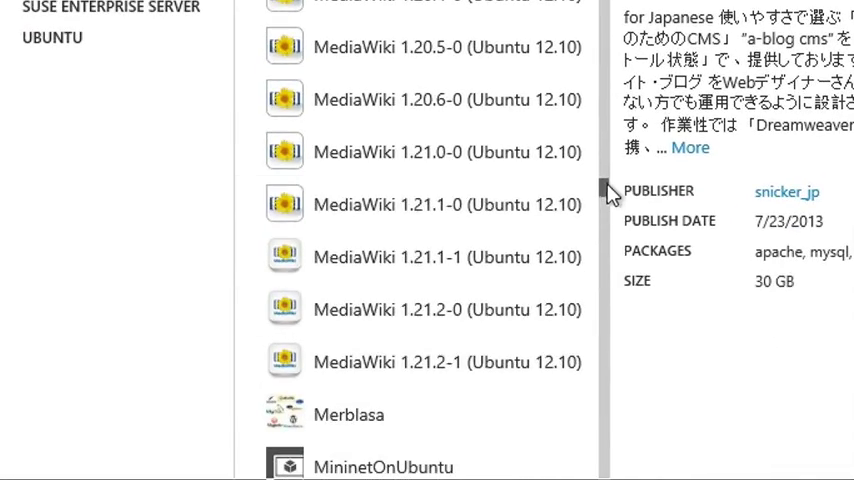
mouse_move(610, 195)
left_mouse_down()
mouse_move(600, 312)
mouse_move(600, 285)
left_mouse_up()
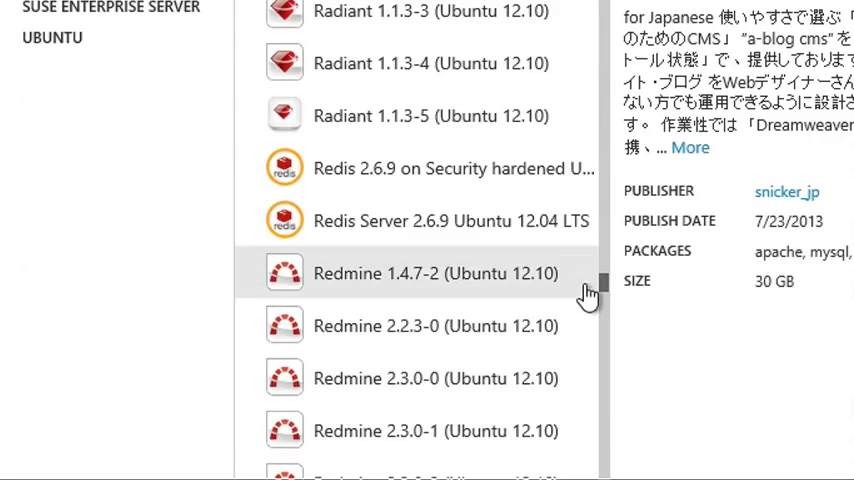
Browse VM Depot images, viewing Hardened Redis 2.6.9, then the Discourse 0.9.6.1-0 details
left_click(478, 172)
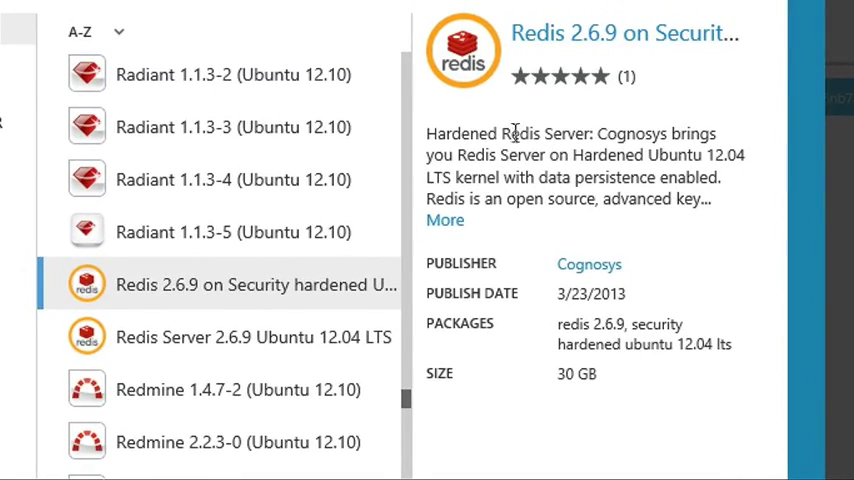
left_click_drag(428, 134, 572, 136)
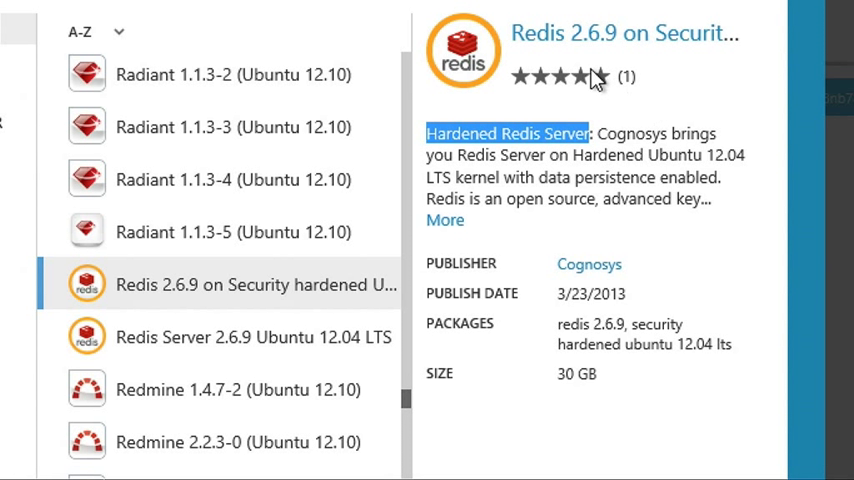
left_click_drag(404, 400, 404, 118)
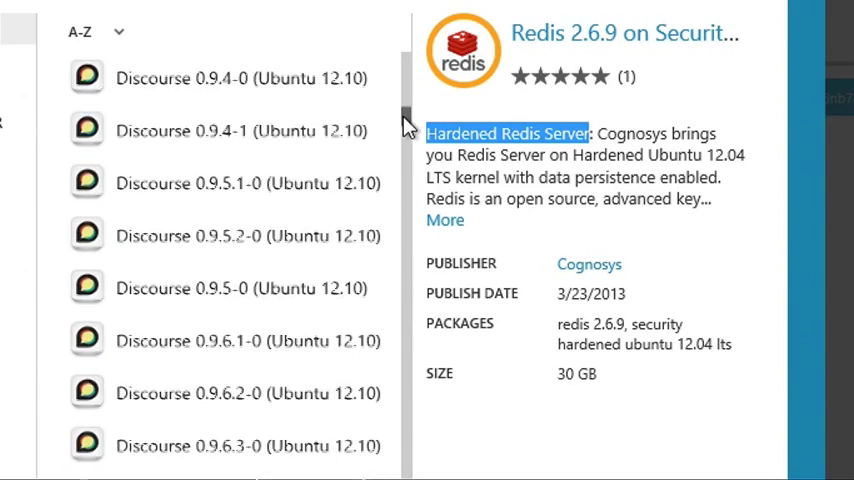
left_click(230, 236)
scroll(240, 236, "down", 1)
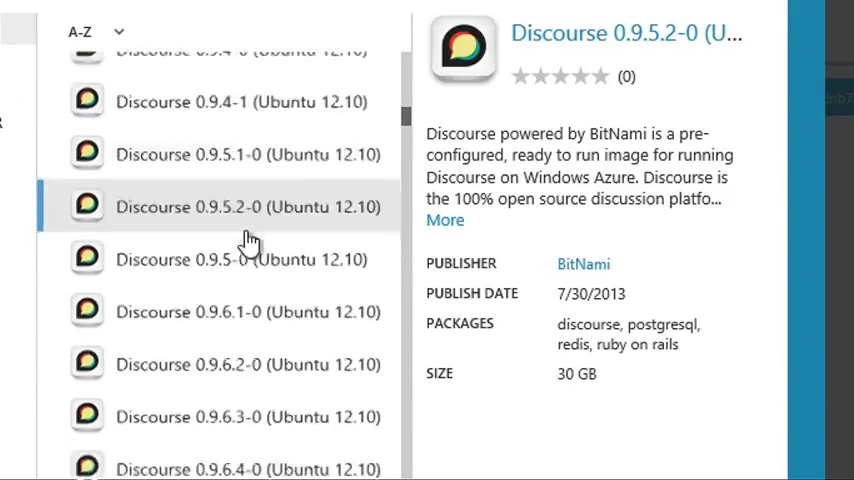
left_click(257, 255)
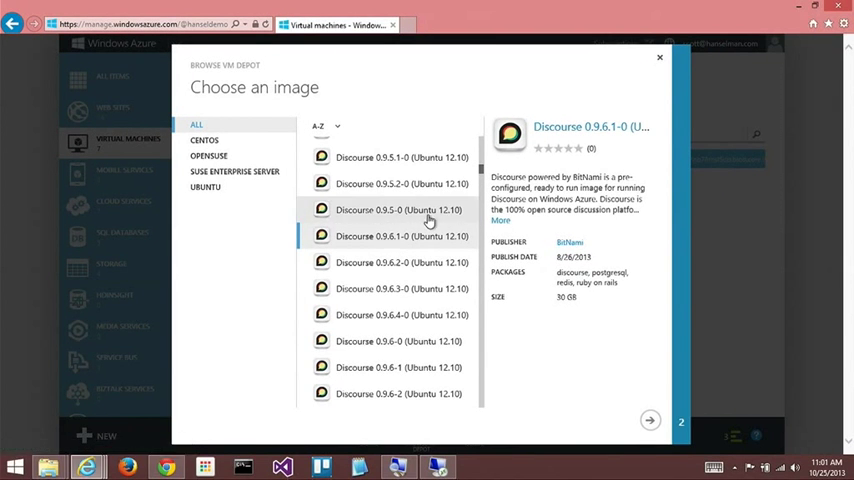
scroll(344, 241, "down", 3)
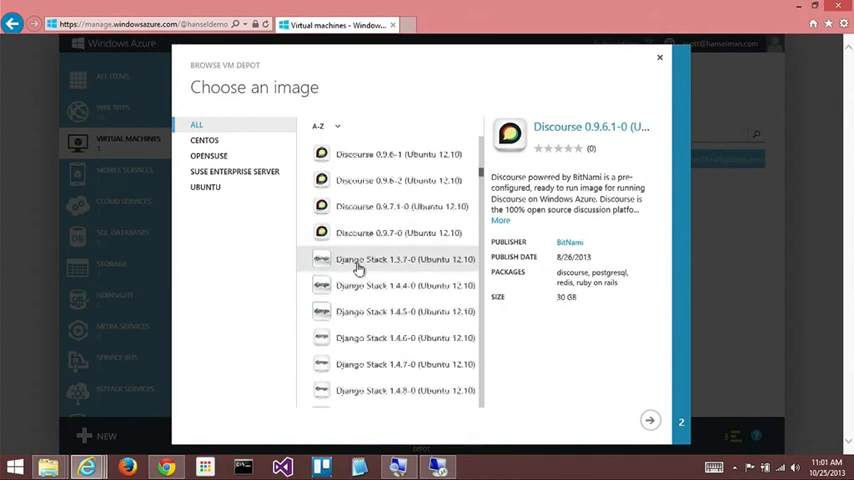
left_click(362, 250)
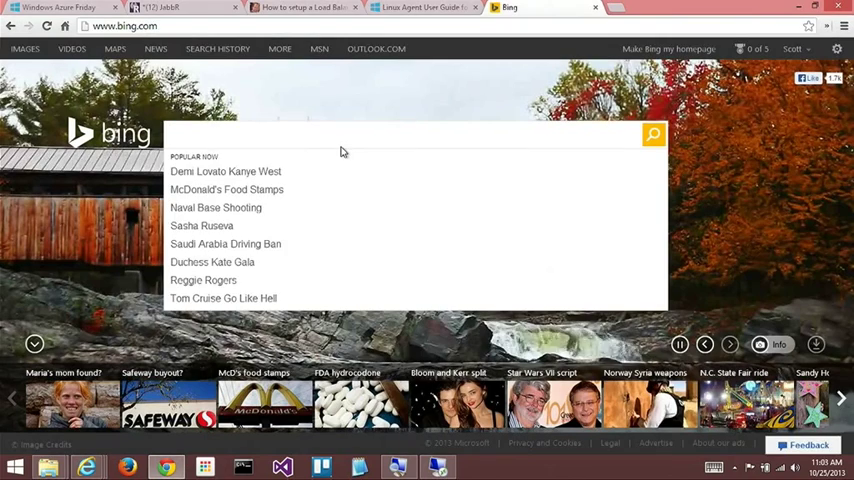
type("vm")
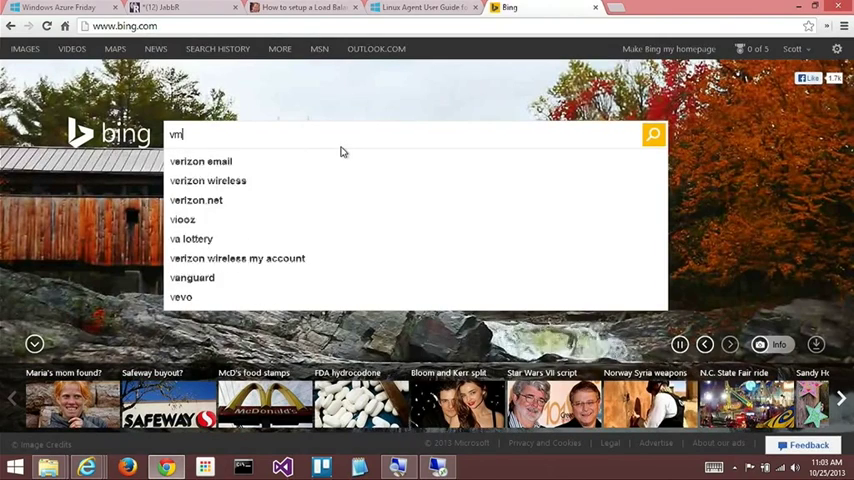
type("op")
Search Bing for 'vmdepot azure' and open the VM Depot site from the results
key("BackSpace")
key("BackSpace")
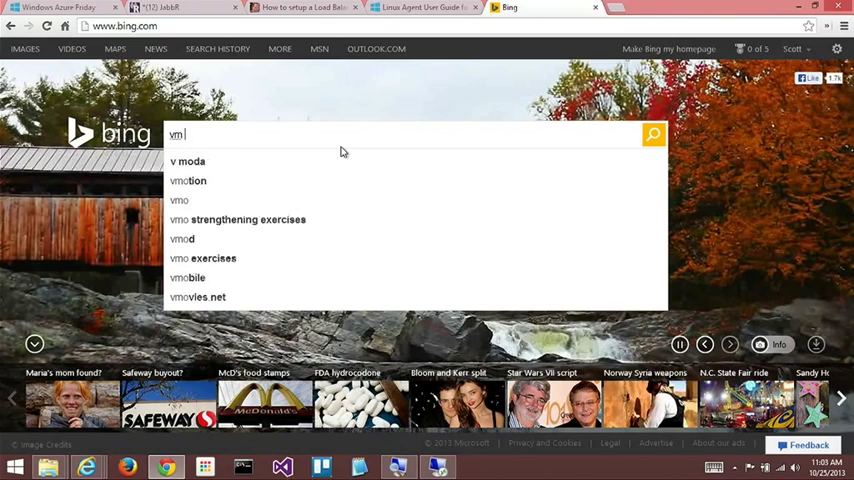
type("o")
key("BackSpace")
key("BackSpace")
type("debo")
key("BackSpace")
key("BackSpace")
type("p")
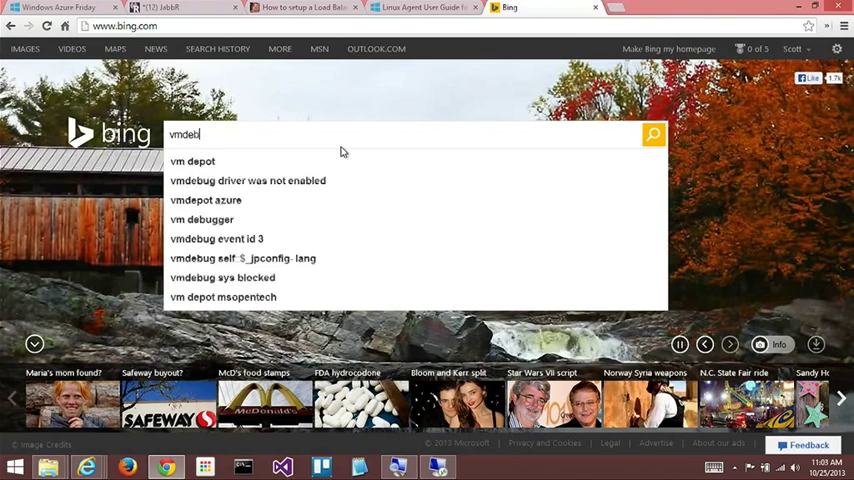
type("ot azure")
key("Return")
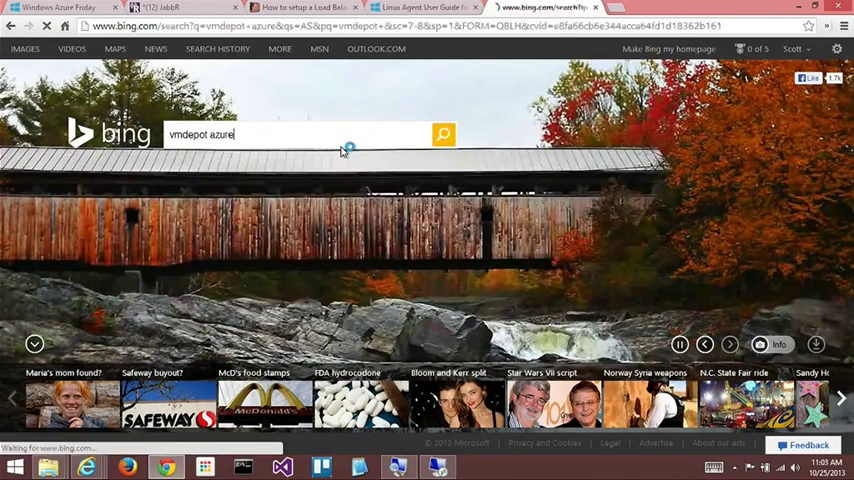
left_click(150, 124)
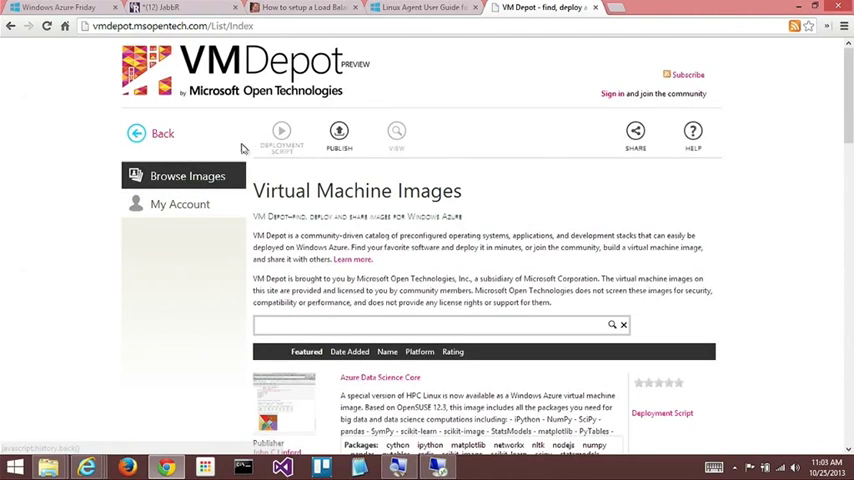
Search VM Depot for 'redis', open Discourse 0.9.6-2, and accept its deployment script terms
left_click(336, 328)
type("redis")
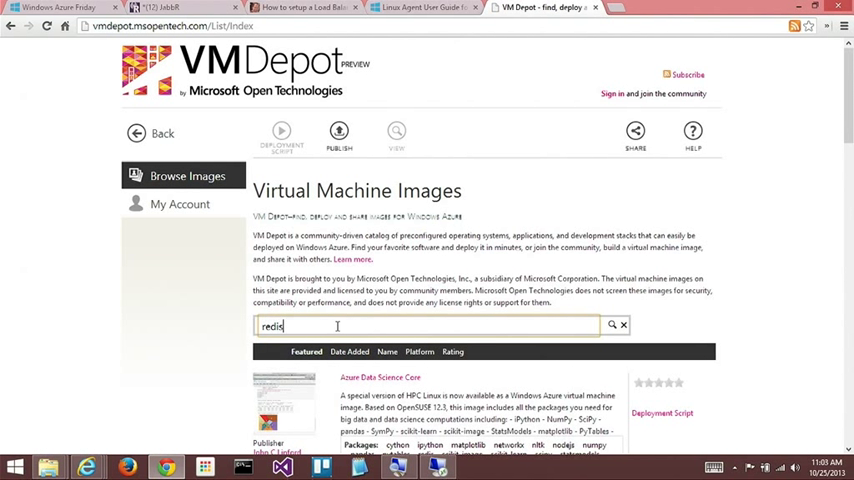
key("Return")
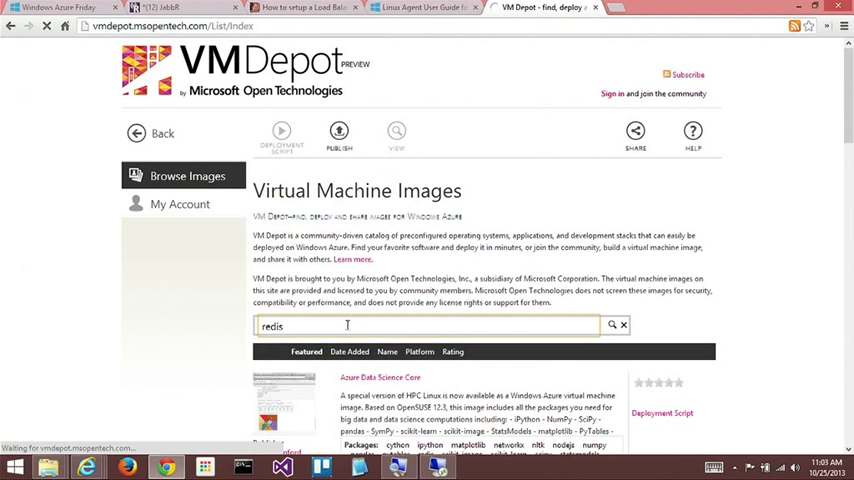
scroll(346, 325, "down", 3)
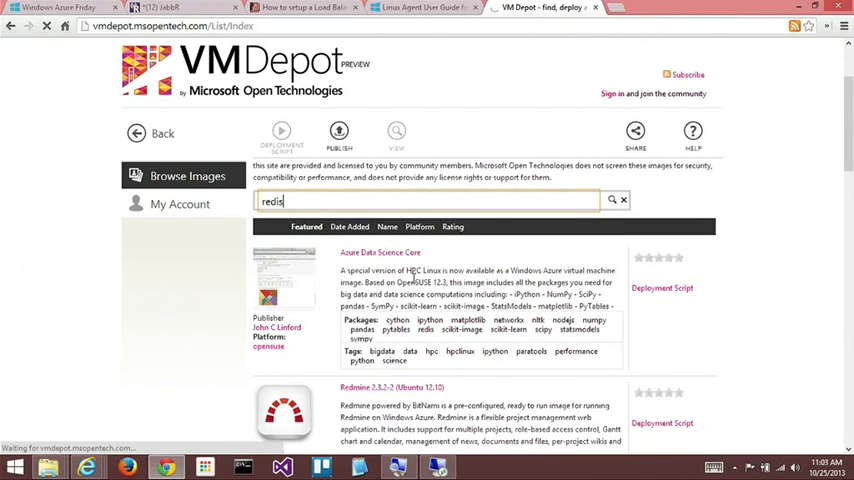
scroll(406, 330, "down", 2)
scroll(455, 340, "down", 2)
left_click(393, 386)
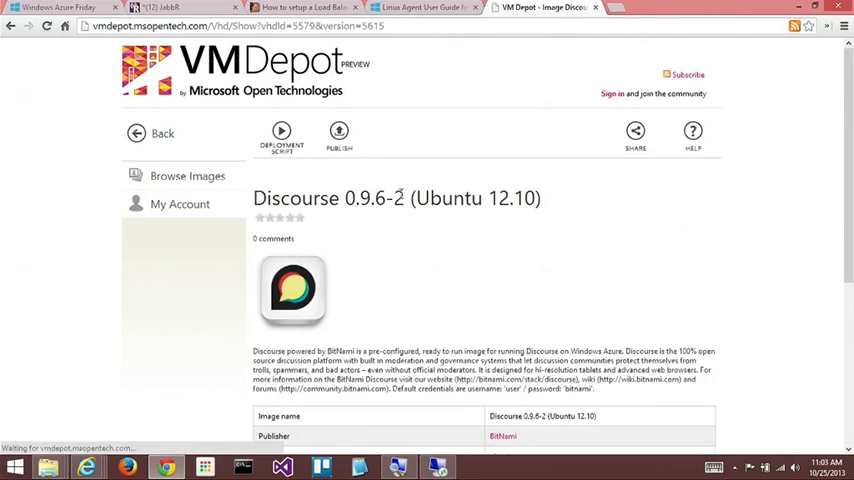
left_click(286, 136)
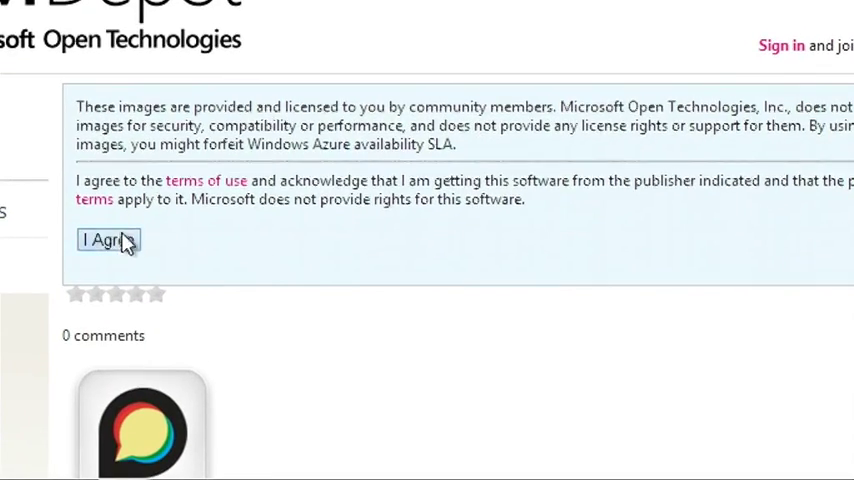
left_click(276, 191)
Choose West US as the region and inspect the DNS_PREFIX and vmdepot-5579-1-1 command parts
left_click(465, 120)
left_click(440, 187)
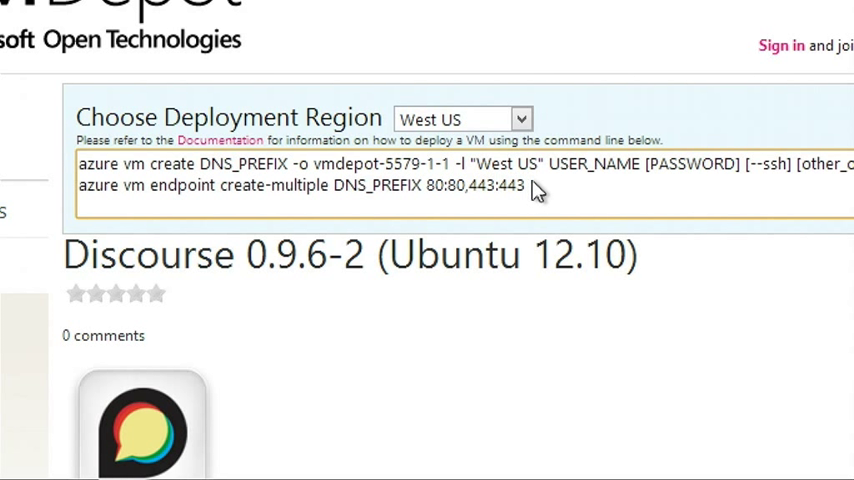
left_click_drag(527, 186, 72, 190)
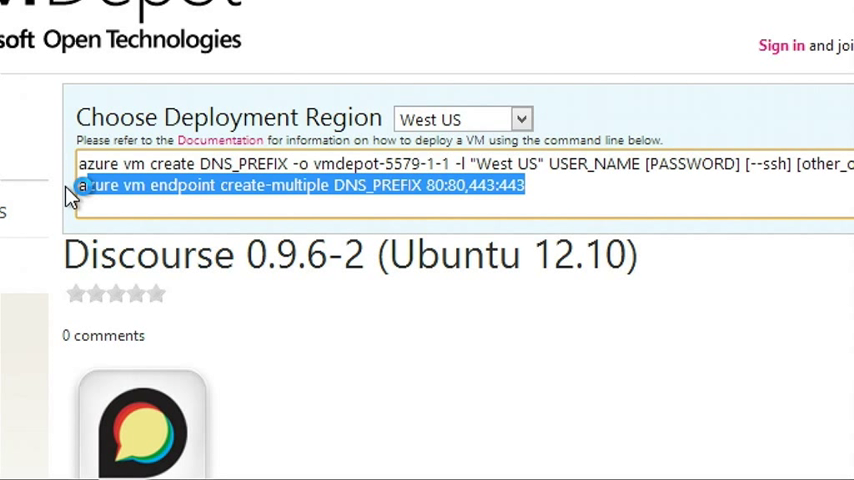
left_click(200, 164)
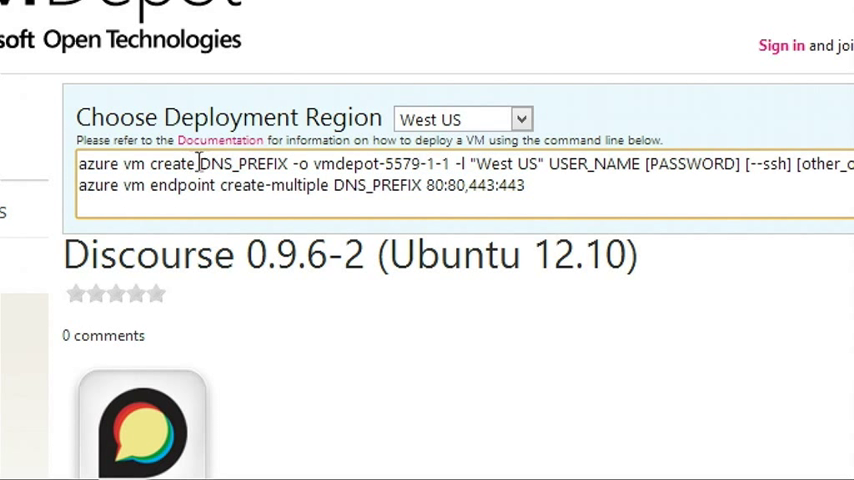
left_click_drag(201, 164, 253, 158)
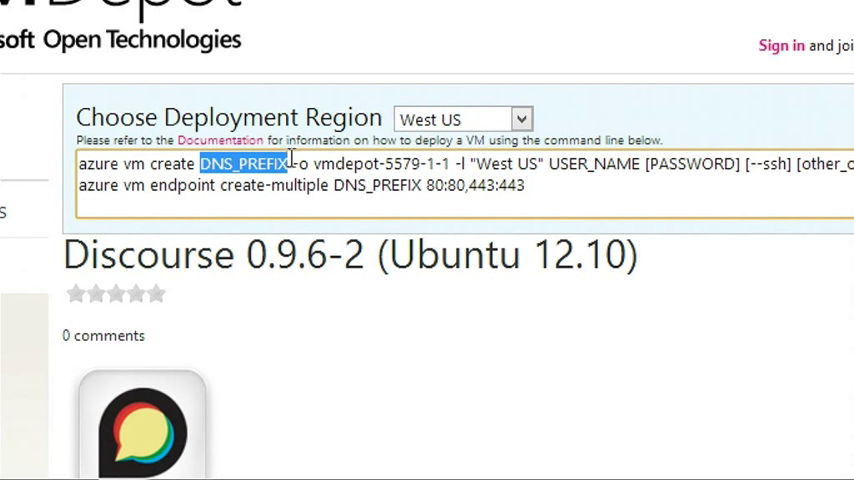
left_click_drag(314, 164, 447, 168)
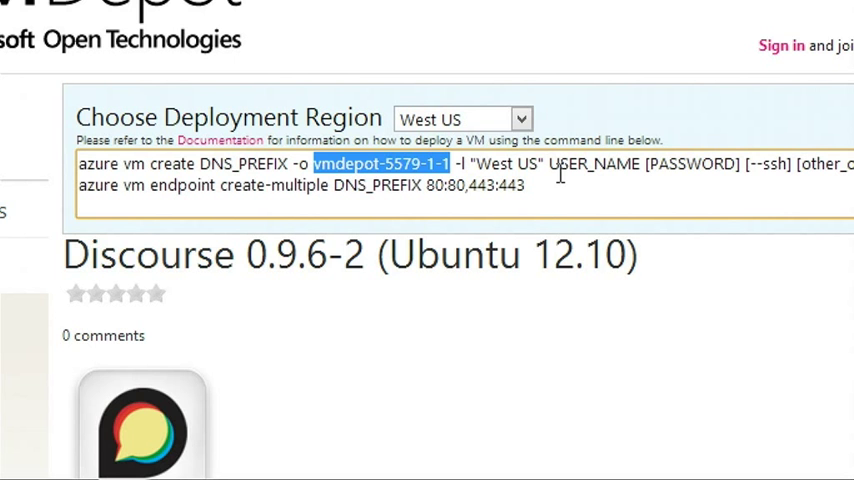
Select and copy all the West US deployment command text
key("ctrl+a")
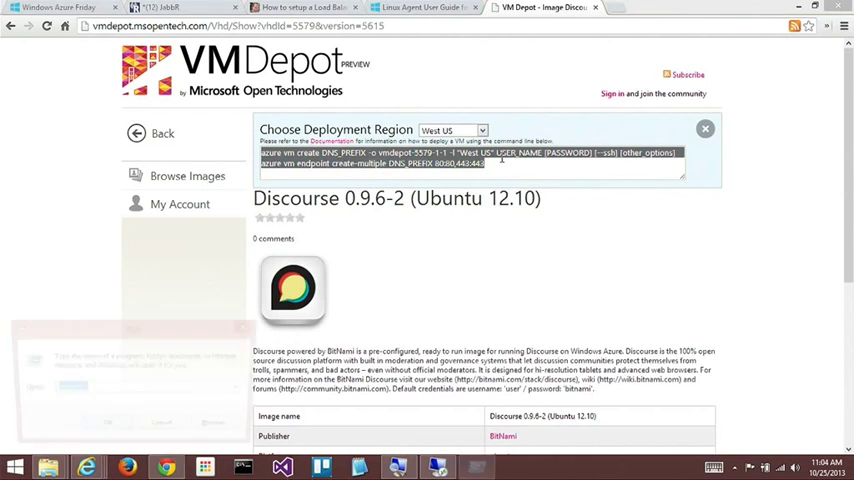
key("super+r")
key("Escape")
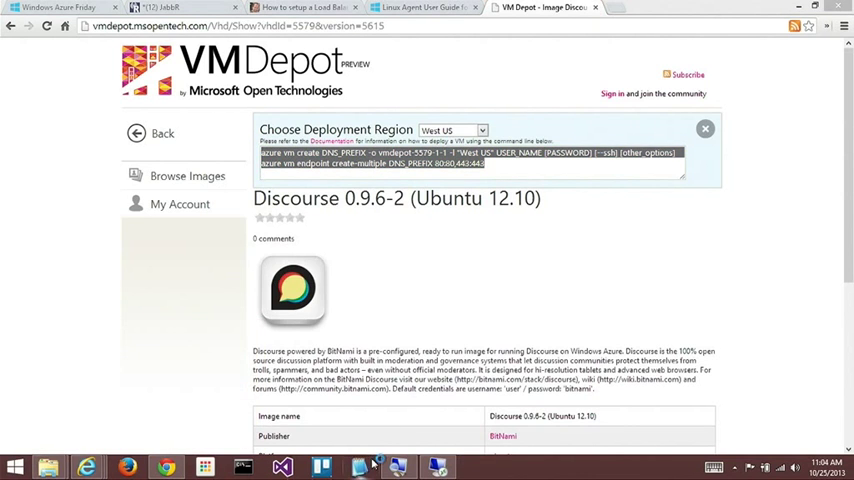
left_click(360, 466)
Paste the commands into Notepad2, set the DNS prefix to coreyforum, and replace USER_NAME
key("ctrl+v")
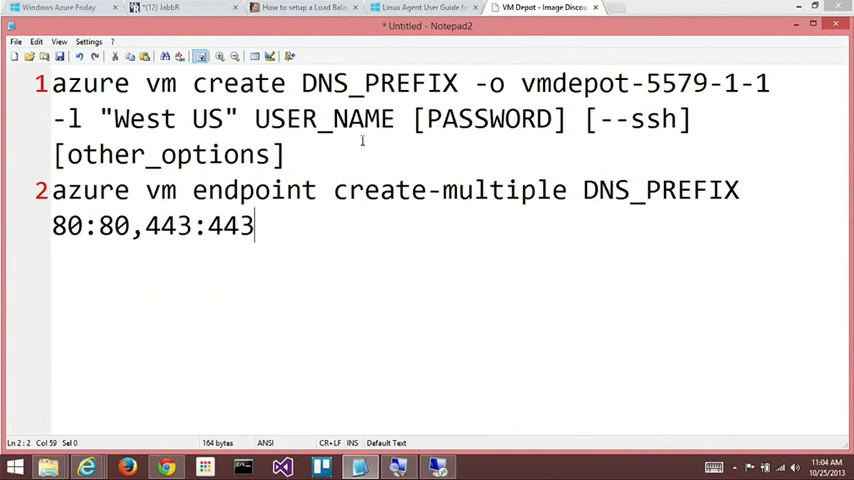
left_click_drag(303, 83, 428, 83)
type("coreyfo")
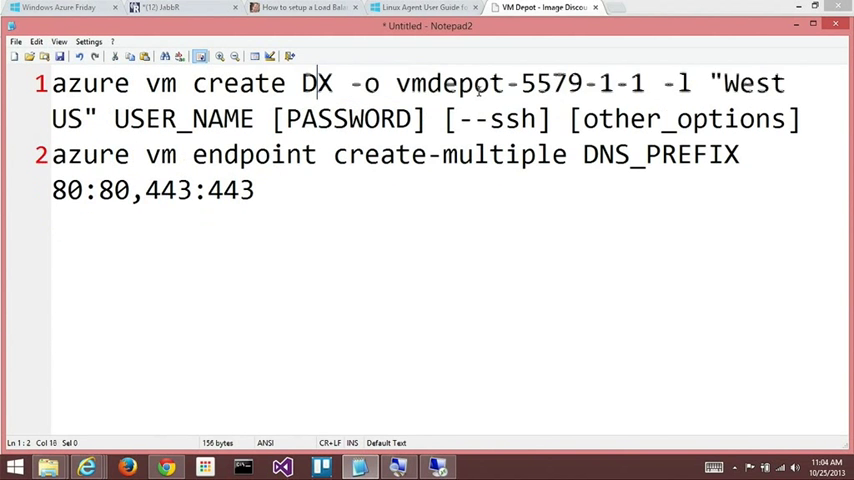
type("rum")
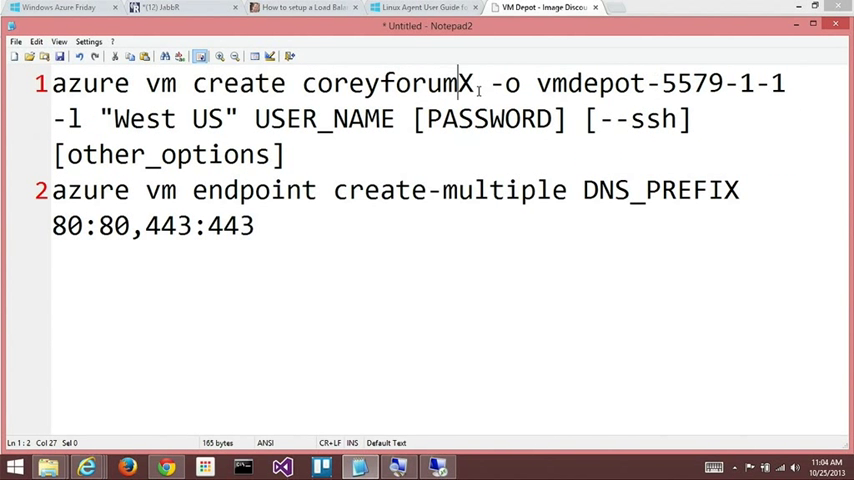
key("Delete")
key("Down")
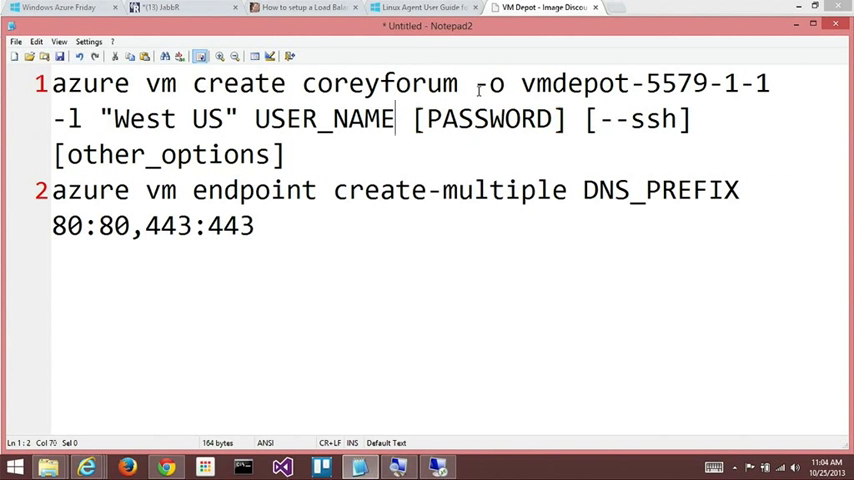
key("ctrl+shift+Left")
type("scotr")
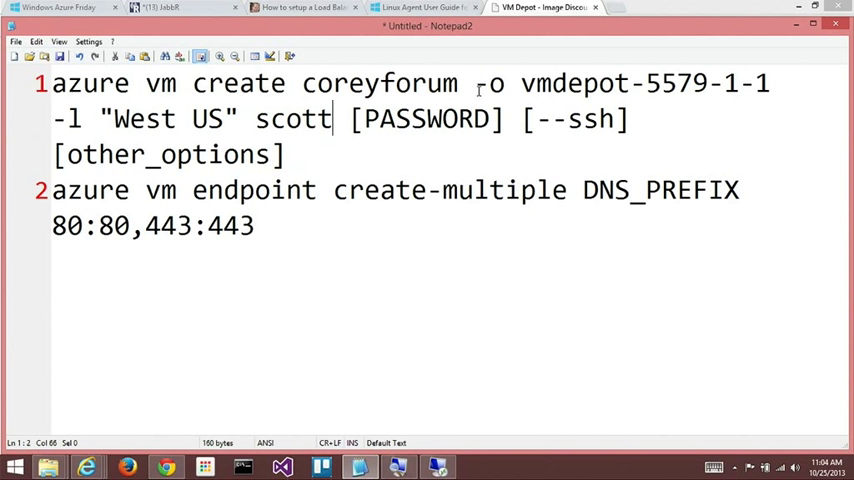
Fill in the password, remove the brackets and [other_options], and select the finished command
key("shift+Right")
key("shift+Right")
key("shift+Right")
key("ctrl+shift+Right")
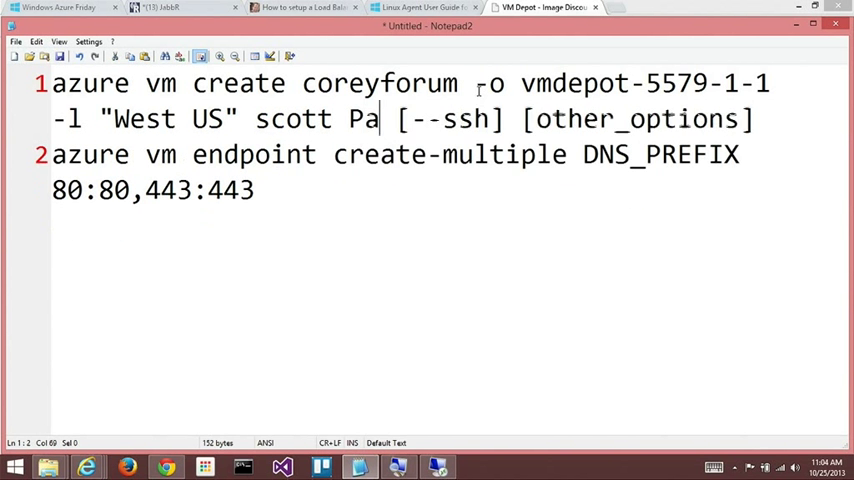
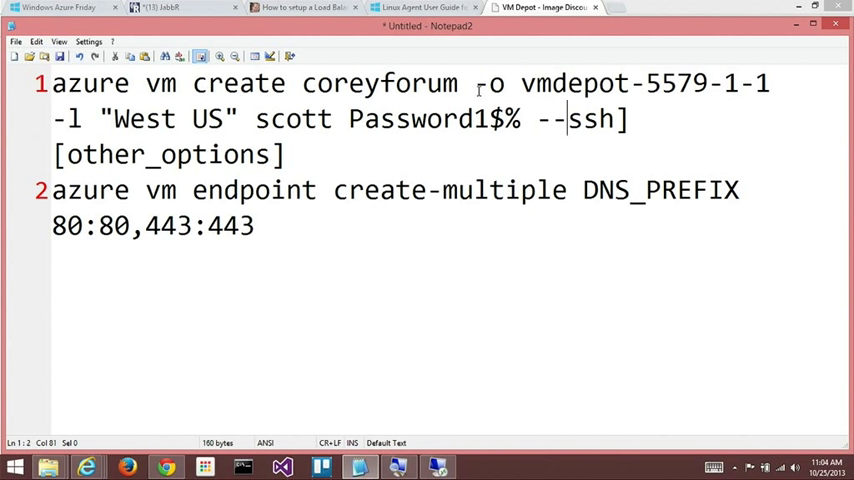
key("End")
key("BackSpace")
key("Down")
key("Home")
key("Right")
key("shift+End")
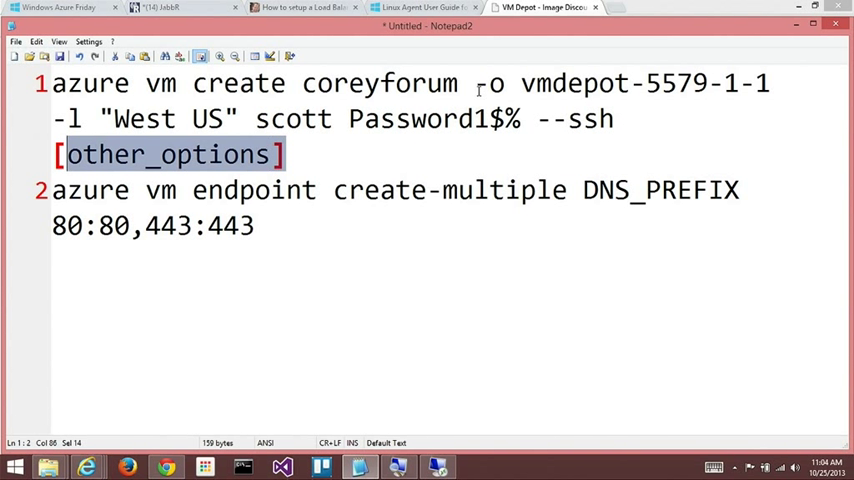
key("BackSpace")
key("BackSpace")
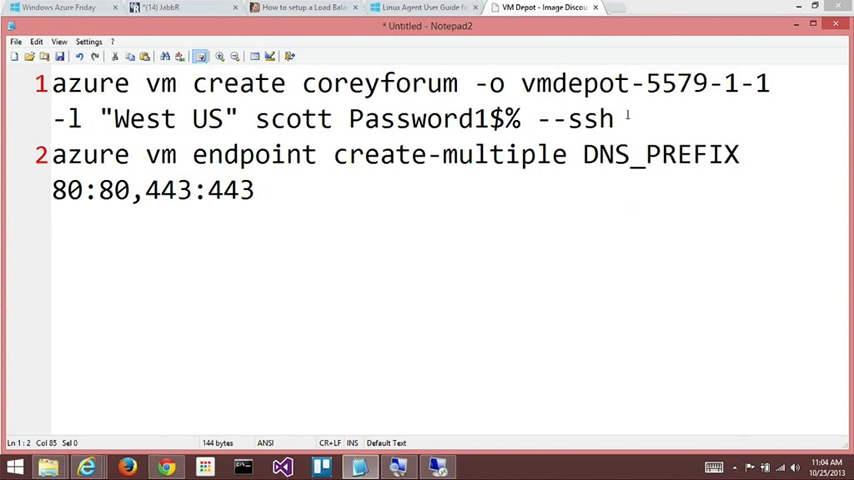
left_click_drag(628, 118, 50, 80)
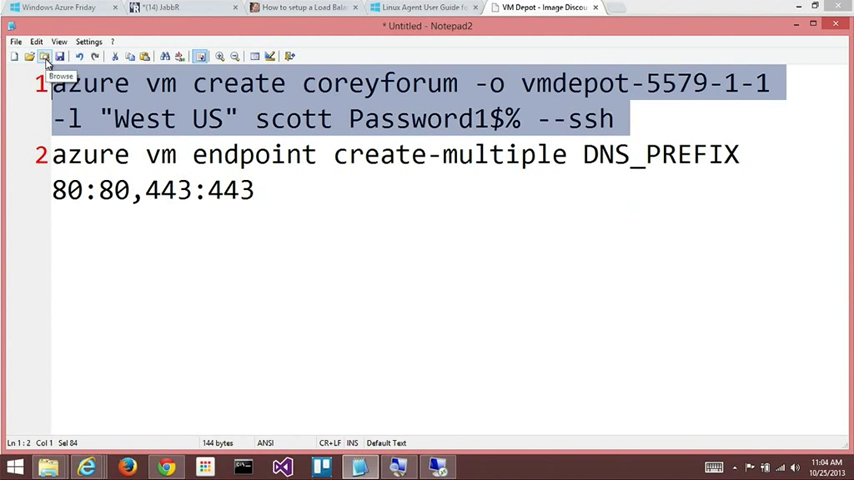
From the Desktop folder, paste and run the coreyforum azure vm create command
left_click(248, 467)
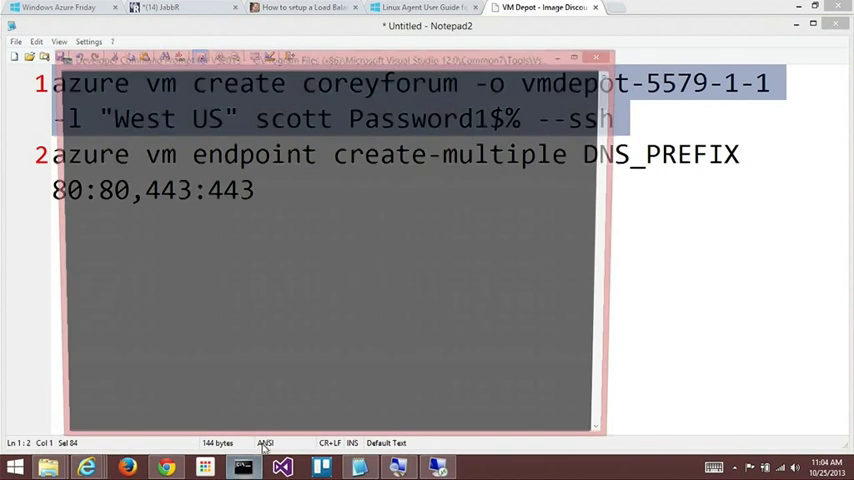
type("desktop")
key("Return")
key("alt+space")
key("e")
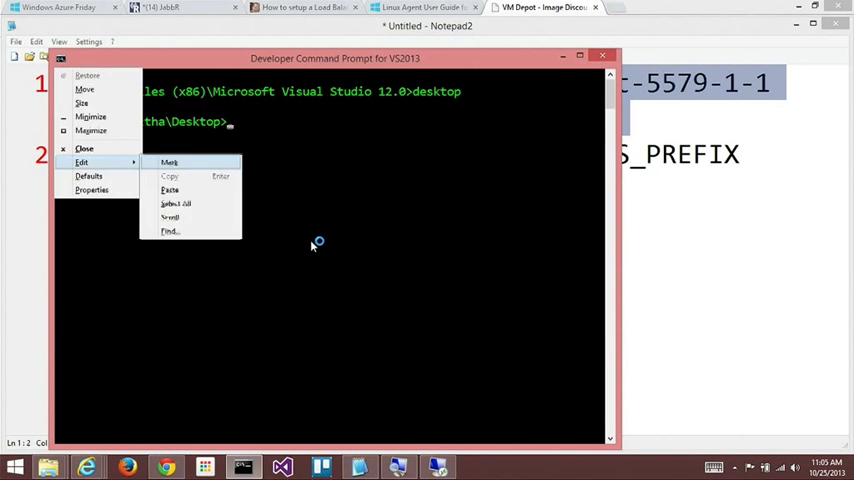
key("p")
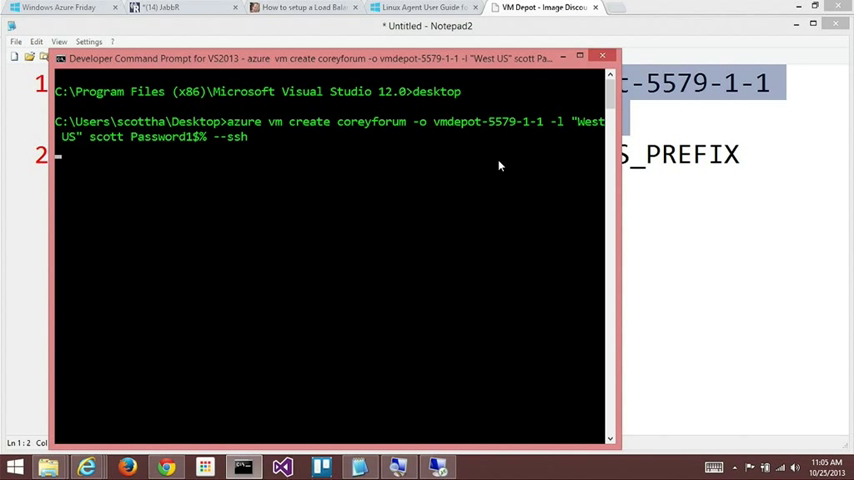
key("Return")
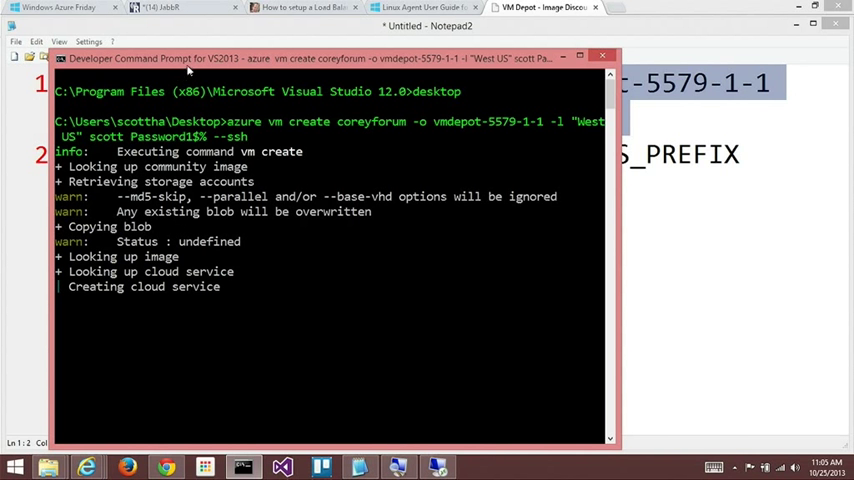
left_click_drag(188, 70, 240, 60)
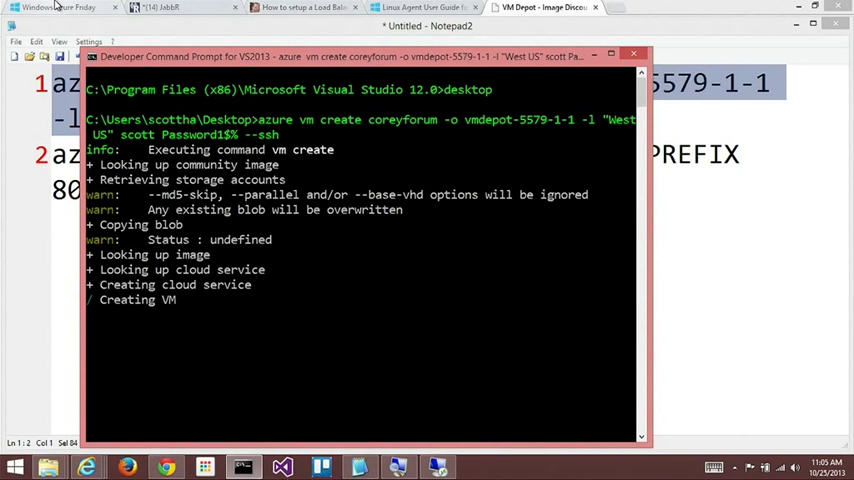
Close the image chooser, reload the portal, and open coreyforum from Virtual Machines
mouse_move(87, 467)
left_click(190, 411)
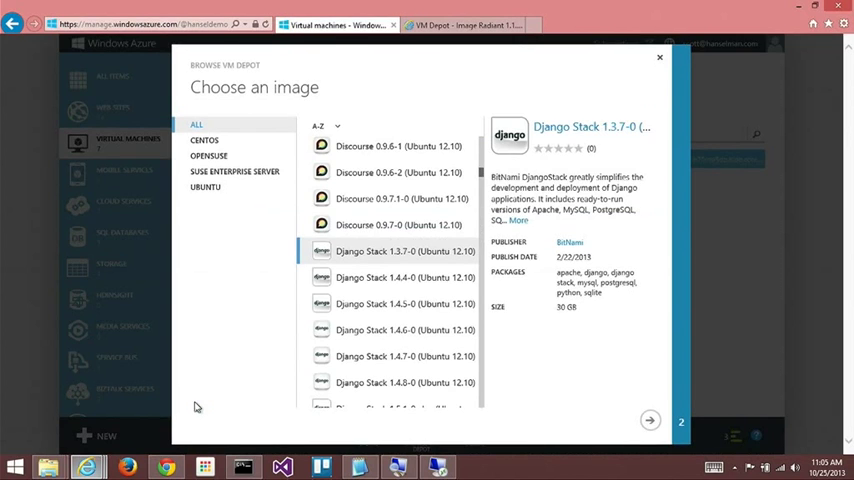
left_click(663, 62)
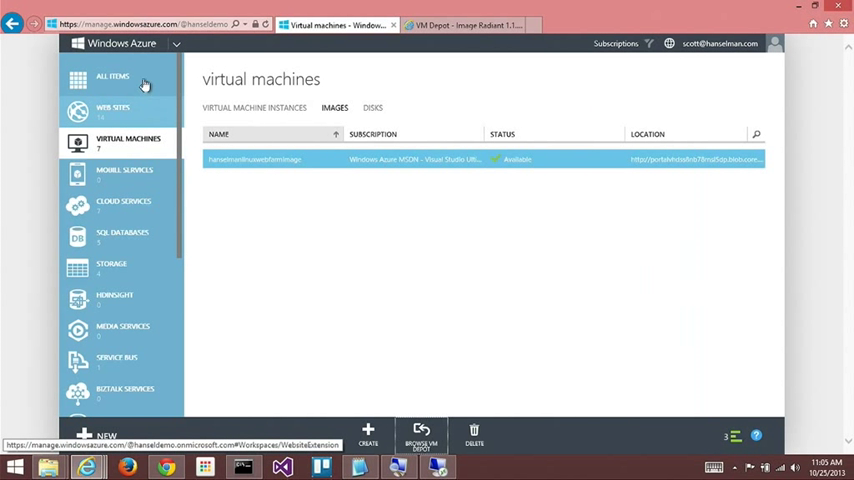
left_click(264, 24)
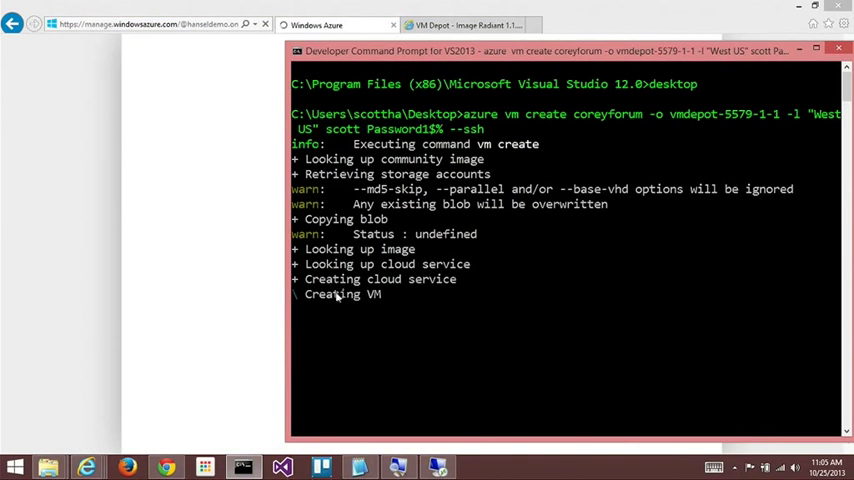
left_click(272, 188)
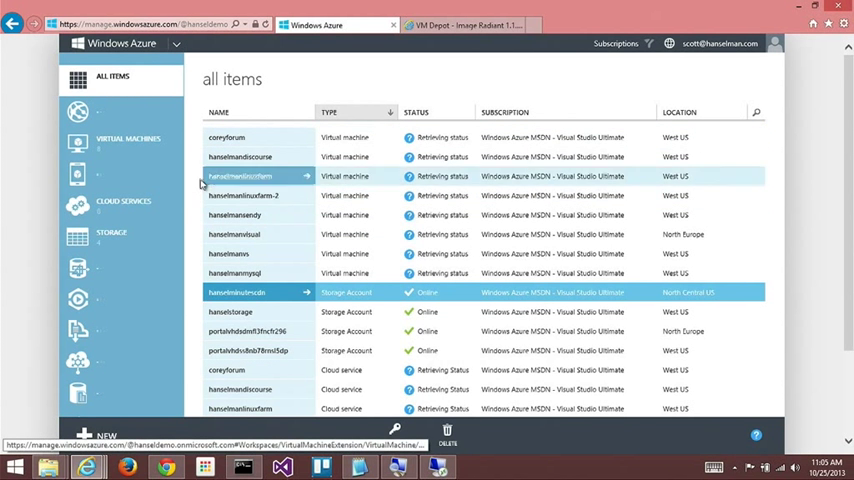
left_click(128, 140)
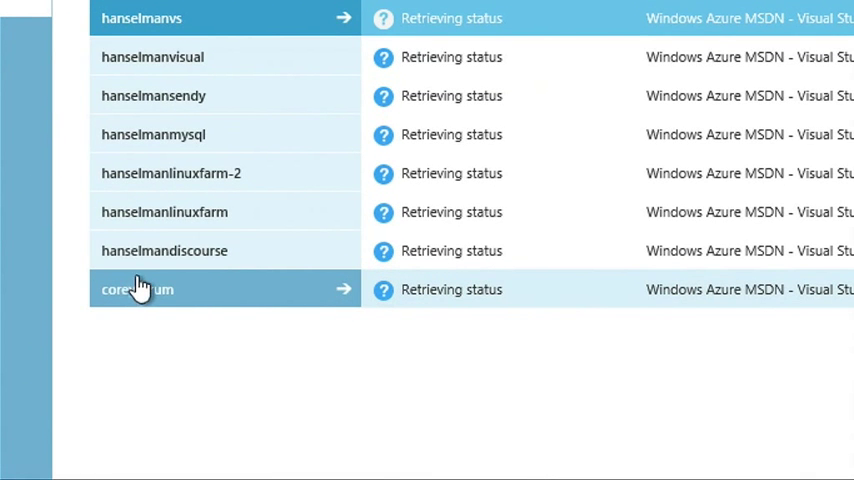
left_click(343, 289)
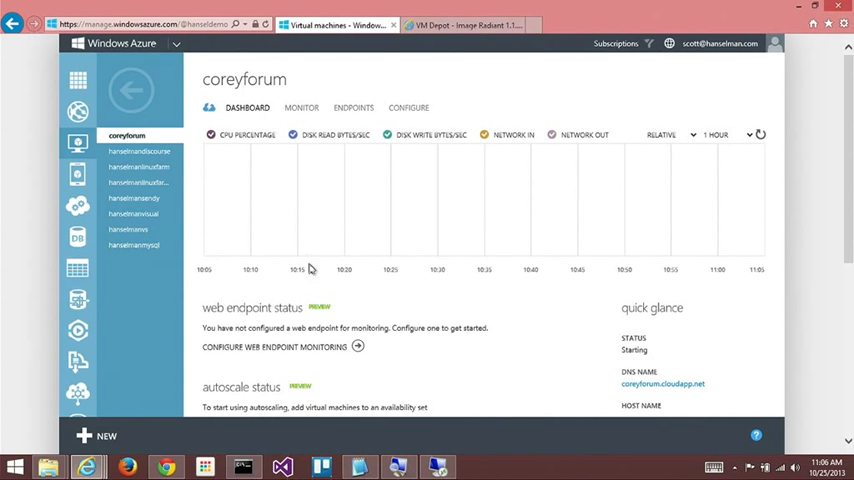
Confirm coreyforum is Starting and vm create reported OK, then return to the VM Depot browser
key("alt+Tab")
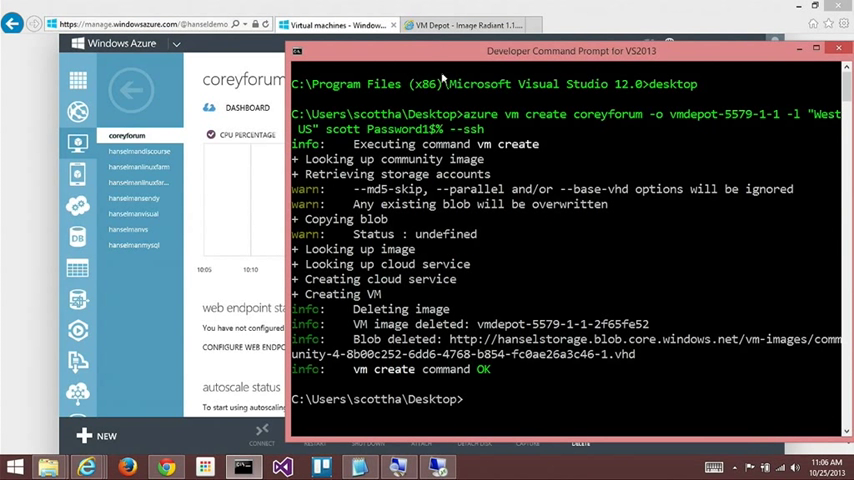
left_click_drag(444, 52, 324, 34)
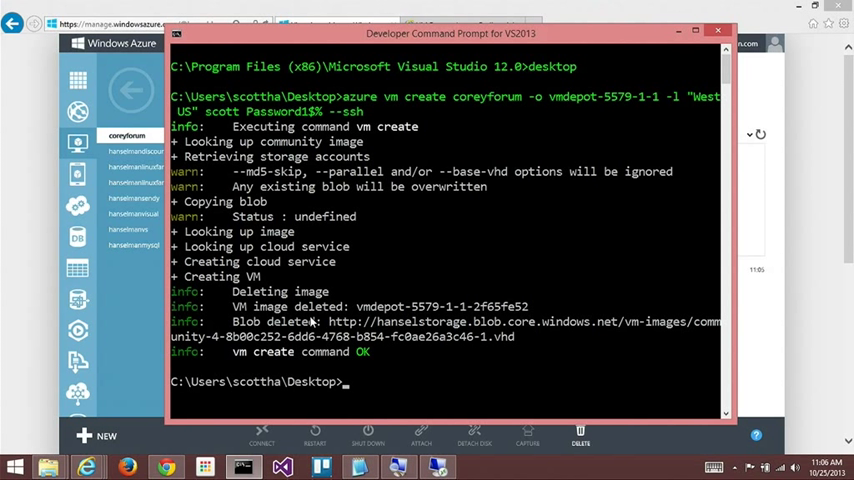
left_click(316, 6)
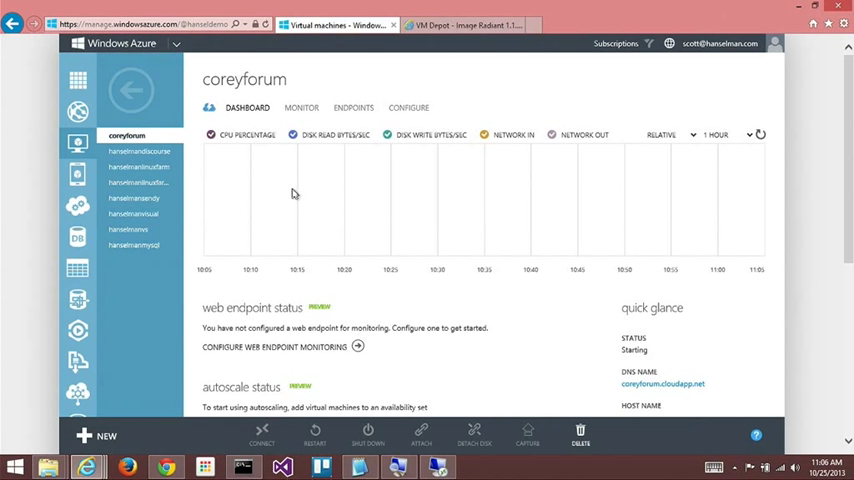
key("alt+Tab")
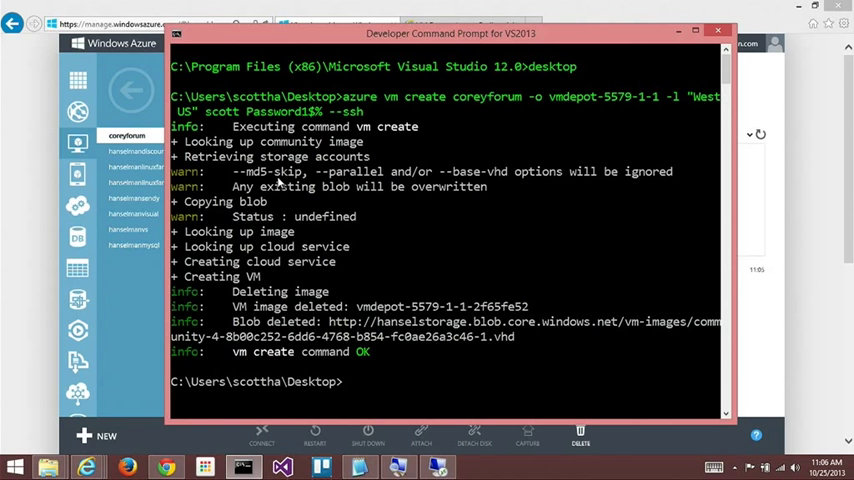
left_click(560, 10)
left_click(443, 25)
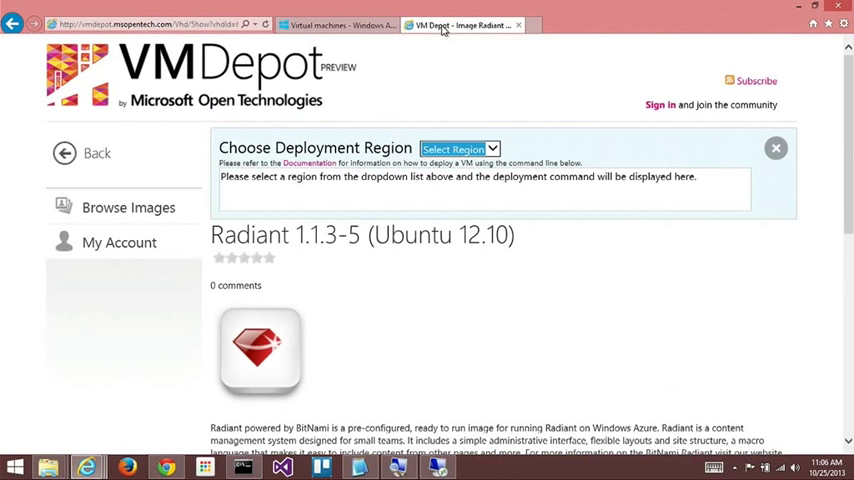